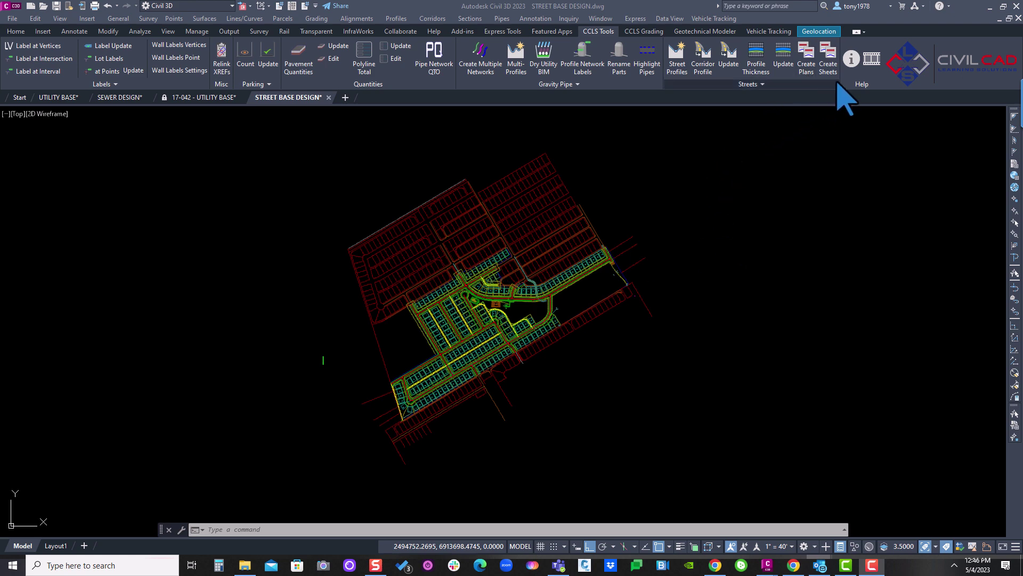
Pan the subdivision plan across the view to bring the streets into position.
mouse_move(654, 163)
middle_down()
mouse_move(569, 217)
mouse_move(441, 174)
middle_up()
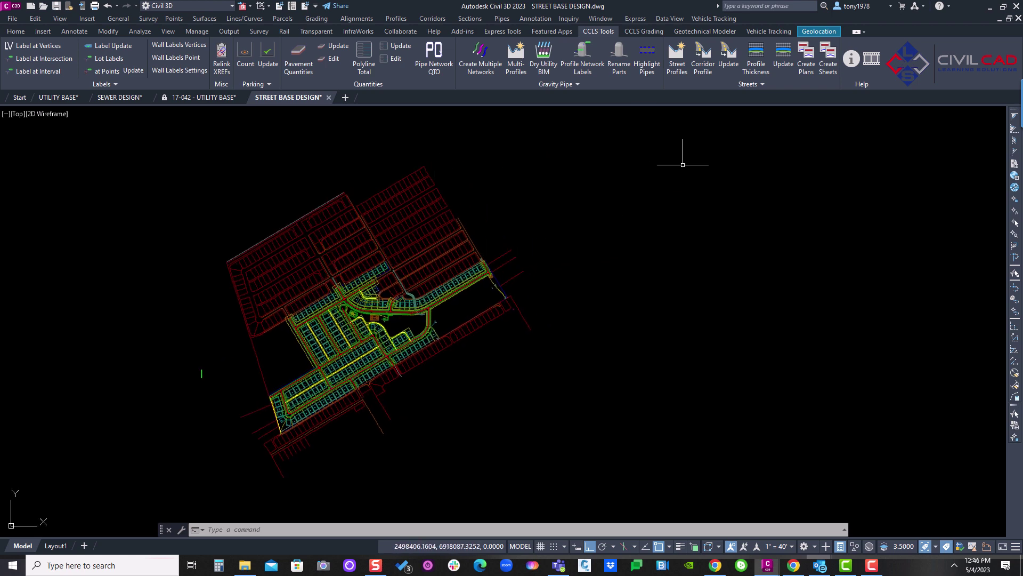
Start Street Profiles, pick the seven street polylines, and open the profile settings.
click(675, 67)
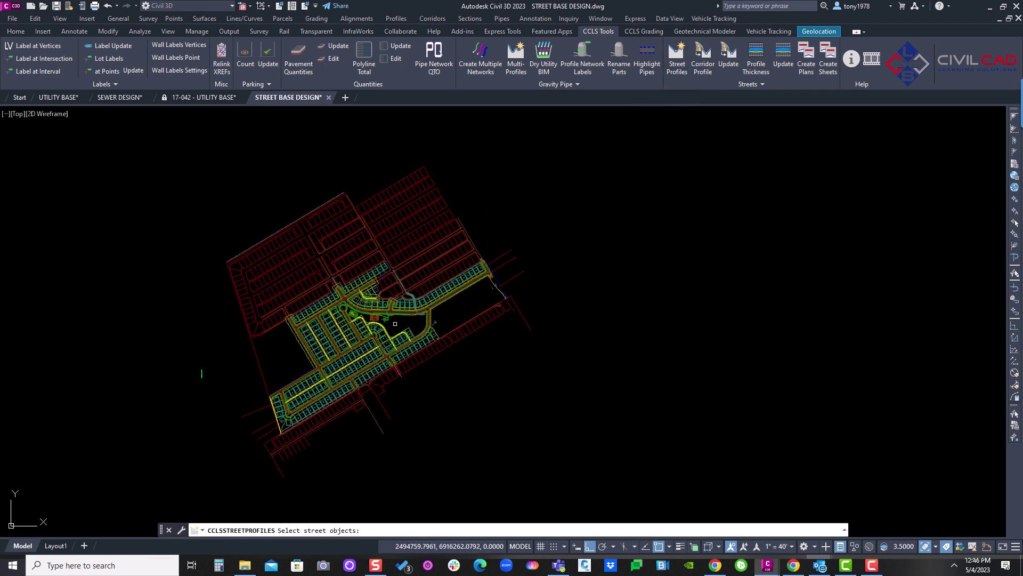
scroll(393, 335, up, 5)
click(453, 250)
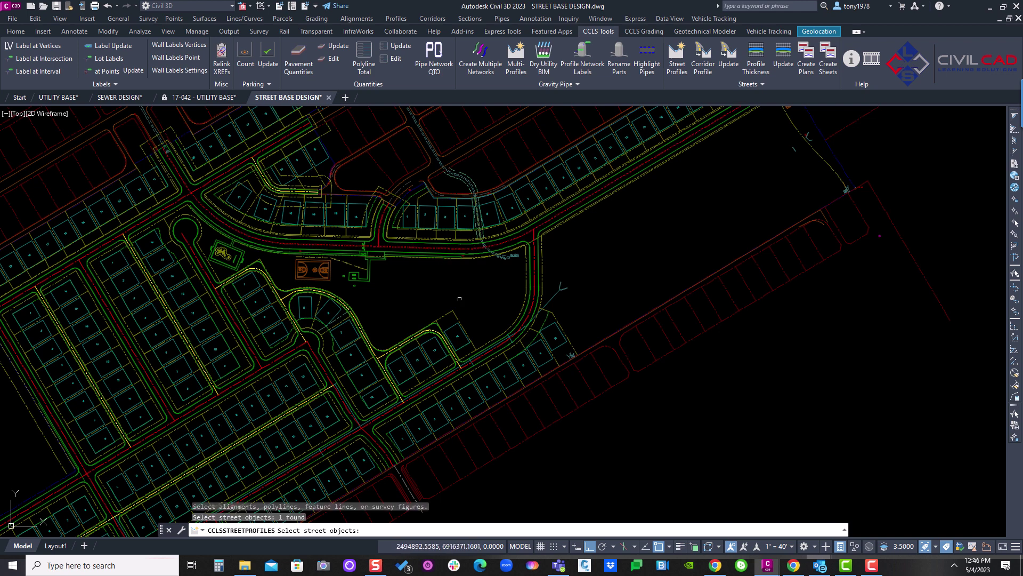
click(483, 353)
click(483, 352)
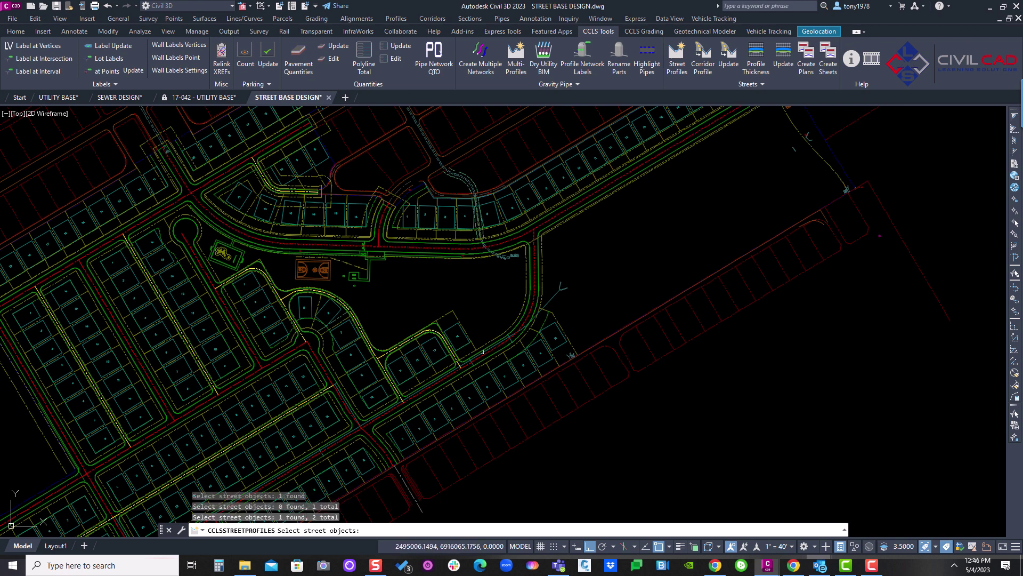
click(305, 376)
click(222, 301)
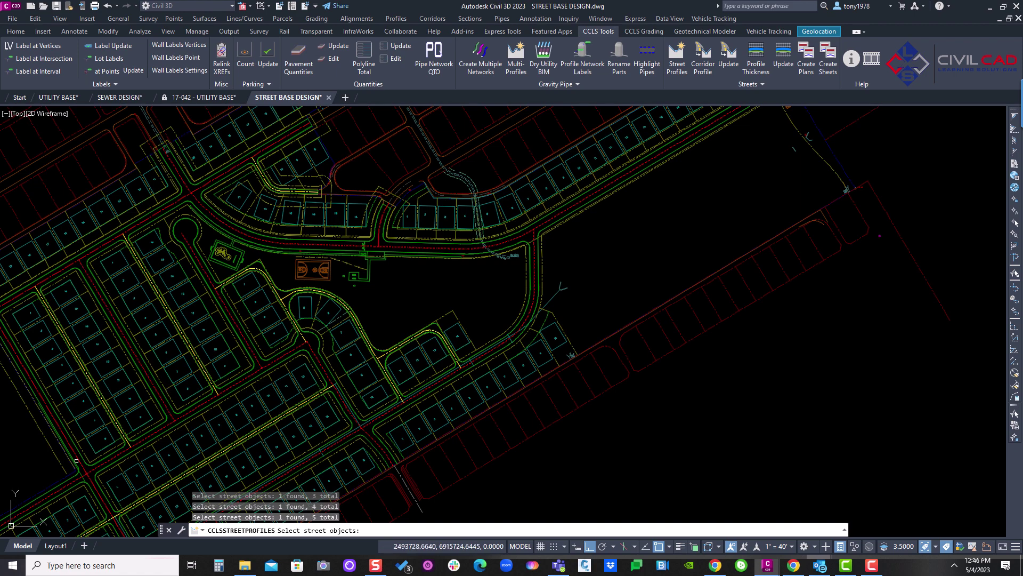
scroll(167, 407, down, 1)
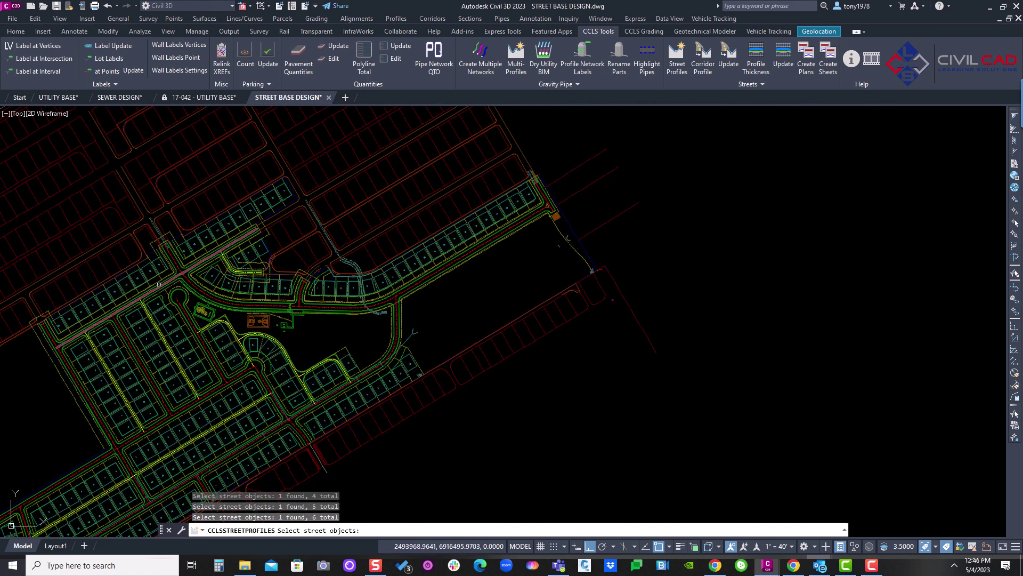
middle_drag(248, 290, 287, 221)
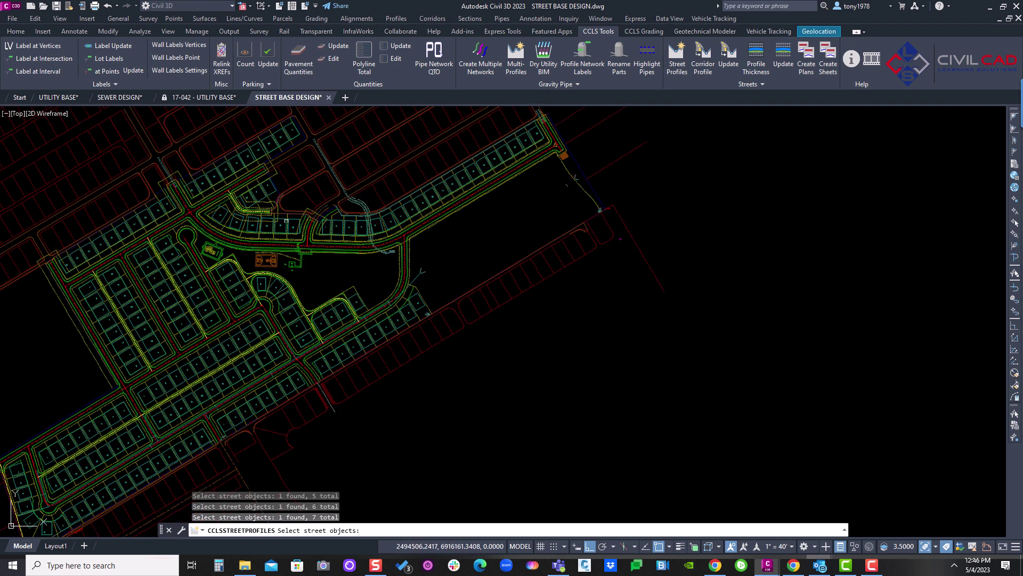
key(Return)
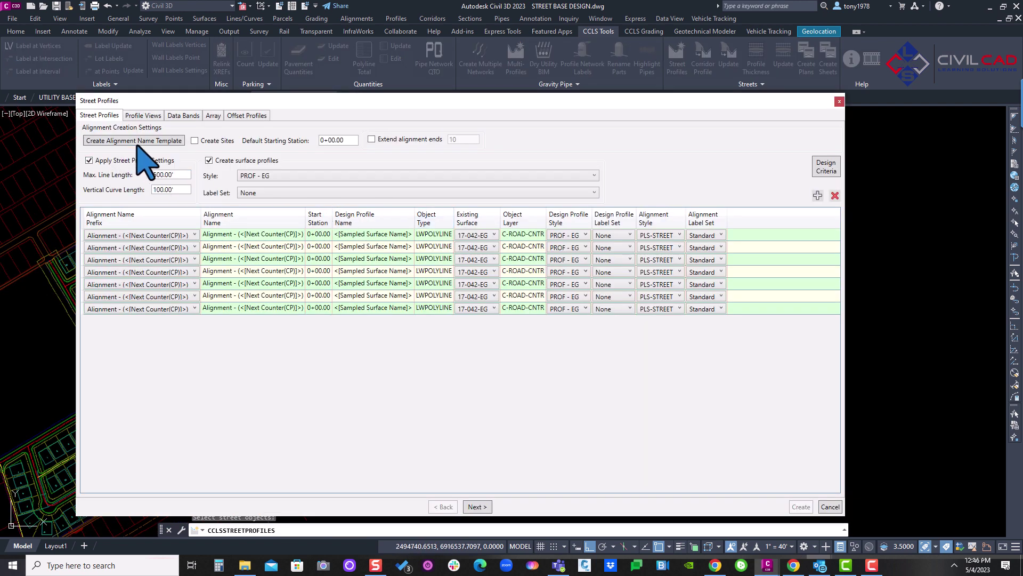
Review the alignment name template options and widen the Alignment Name Prefix column.
click(136, 141)
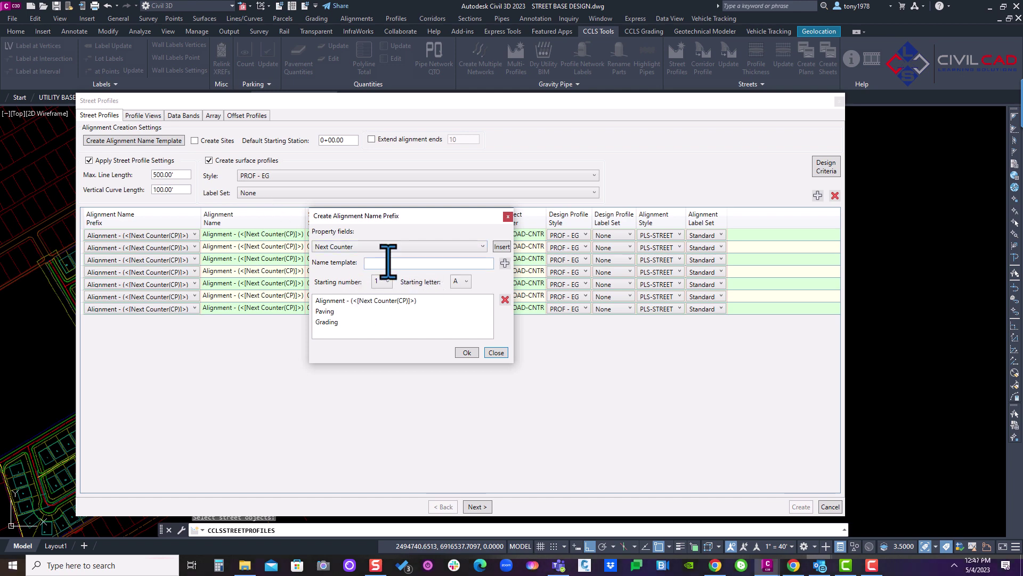
click(421, 322)
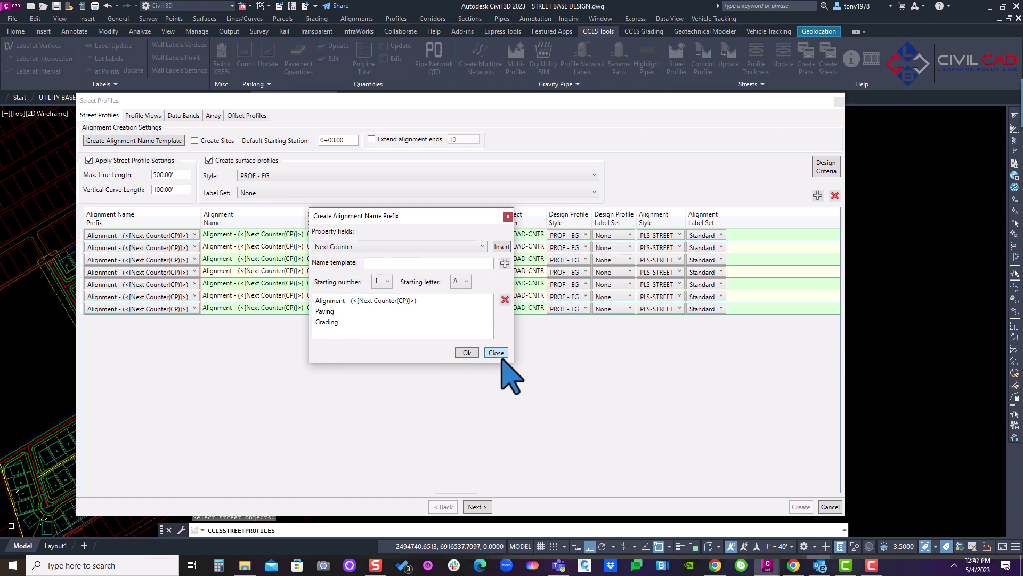
click(497, 352)
drag(201, 218, 205, 219)
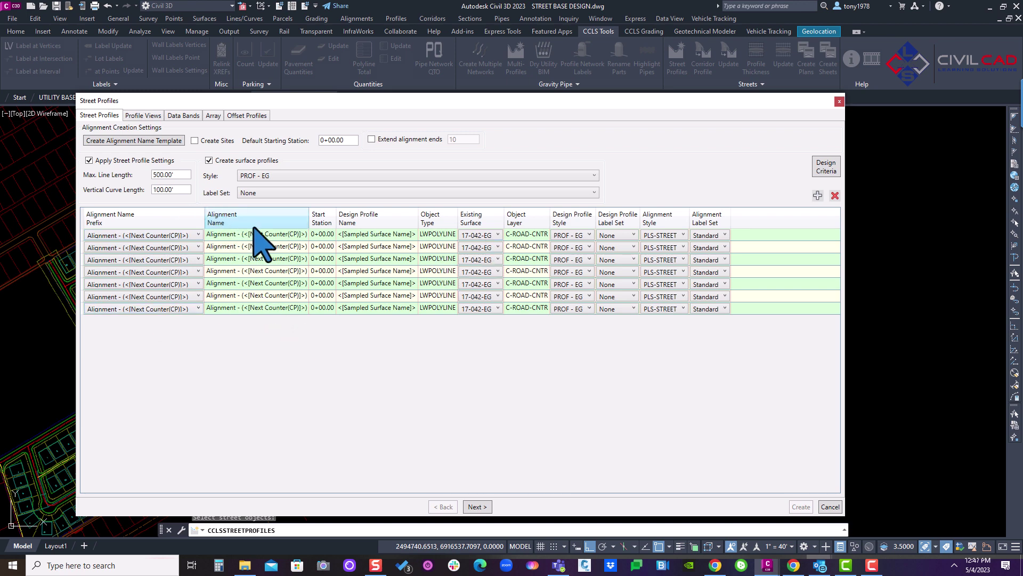
Give all seven rows PROF - PG, SES-ROADWAY-LABEL SET and ROAD ALIGNMENT LABEL SET.
drag(255, 235, 249, 308)
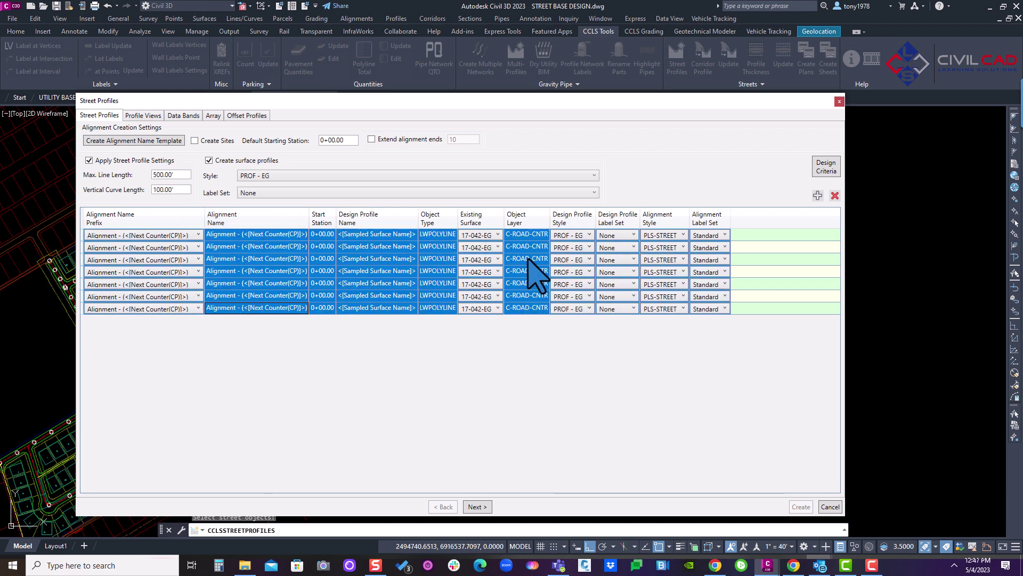
click(566, 235)
click(570, 256)
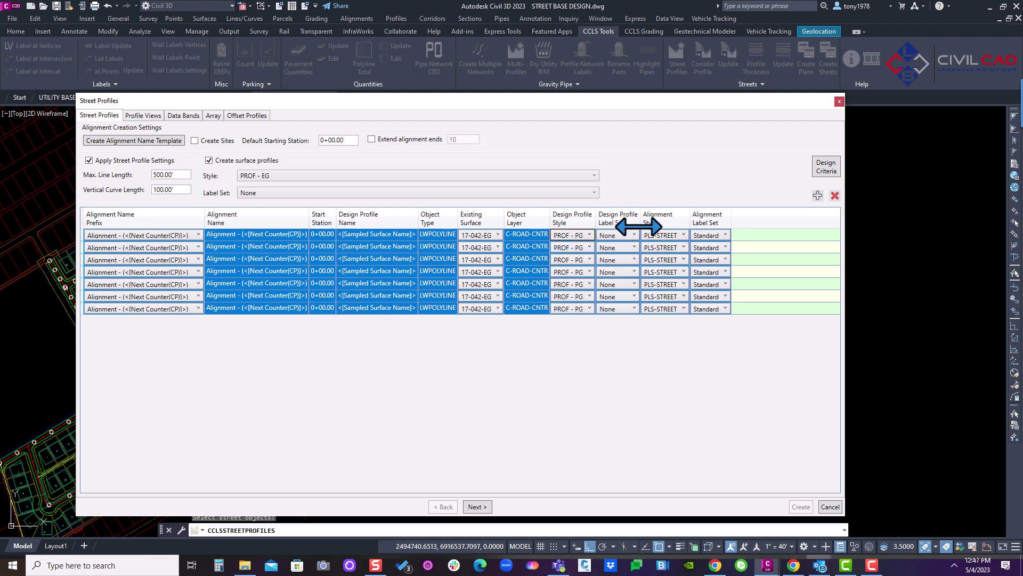
click(621, 235)
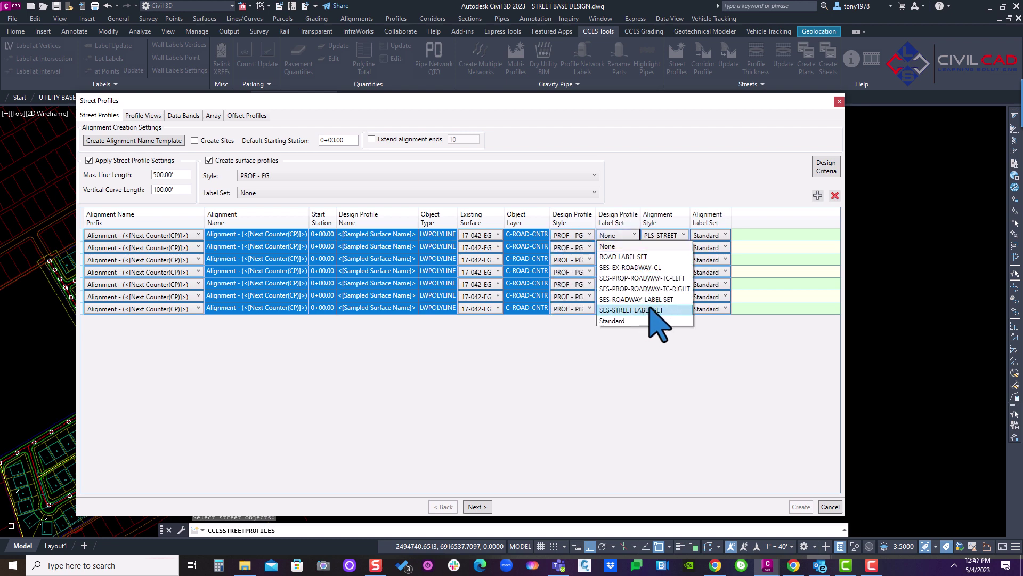
click(649, 299)
click(757, 235)
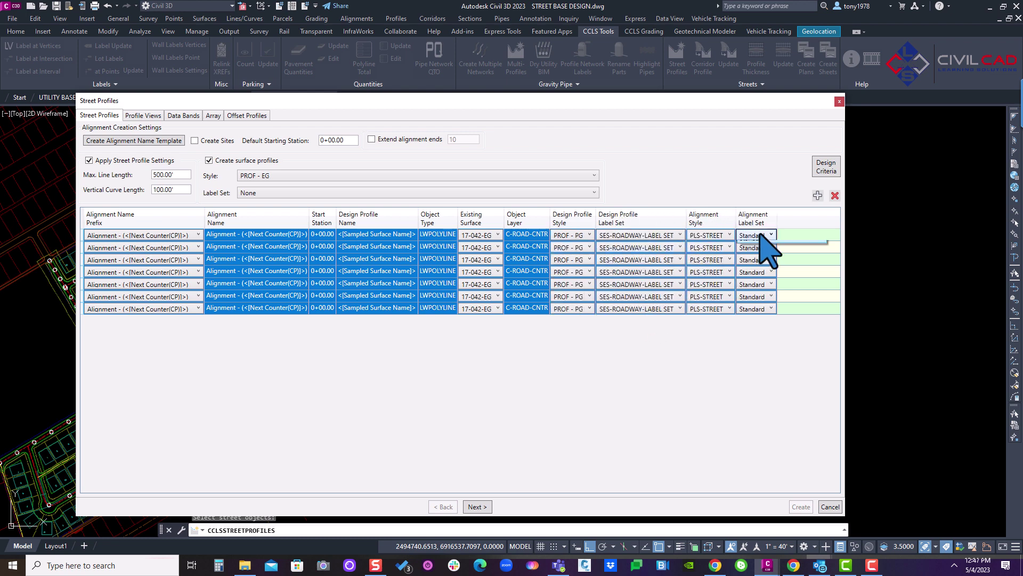
click(777, 259)
click(634, 357)
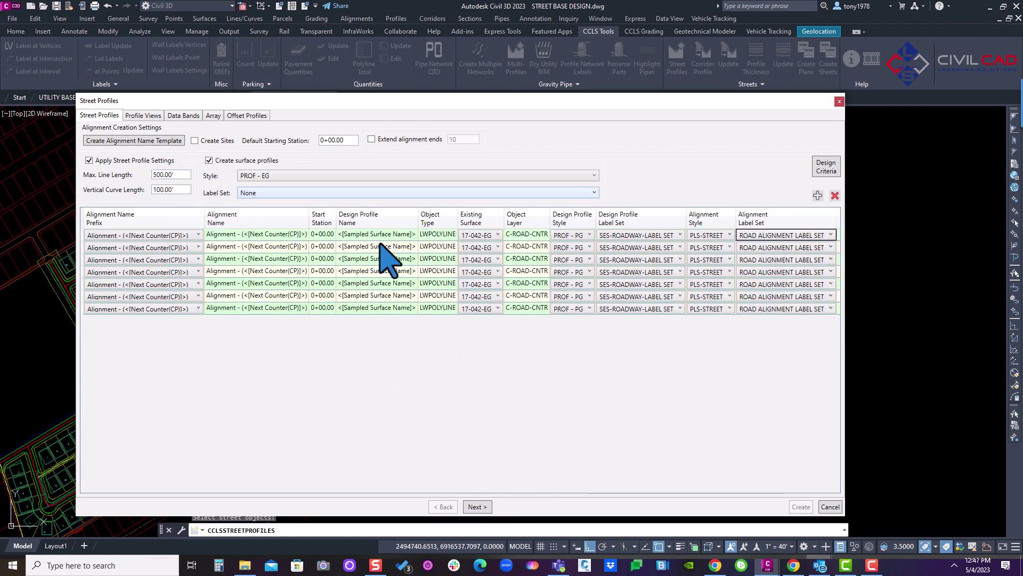
Assign the SWE data band set to all seven profile views and split them at 800' maximum length.
click(478, 507)
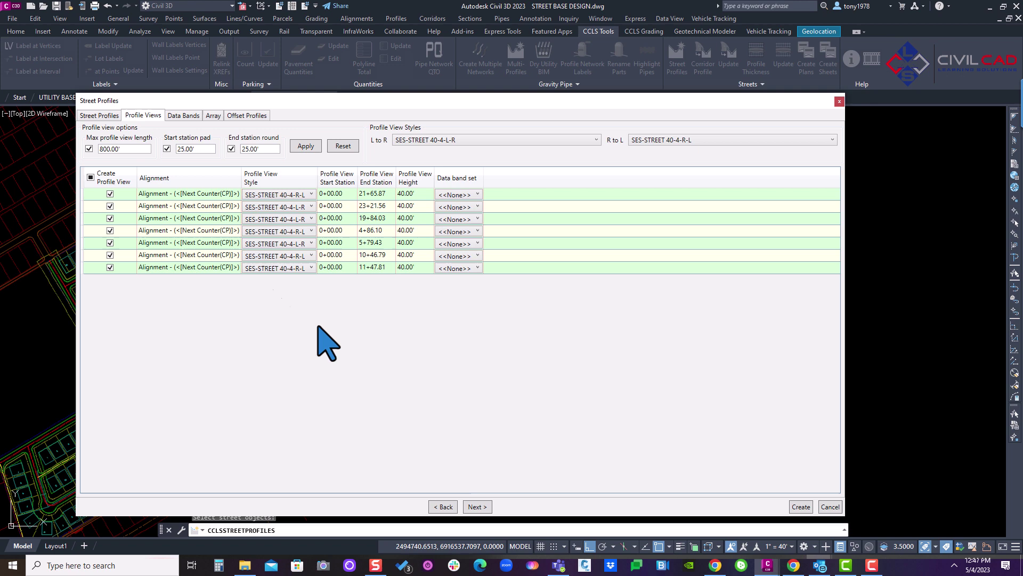
click(194, 197)
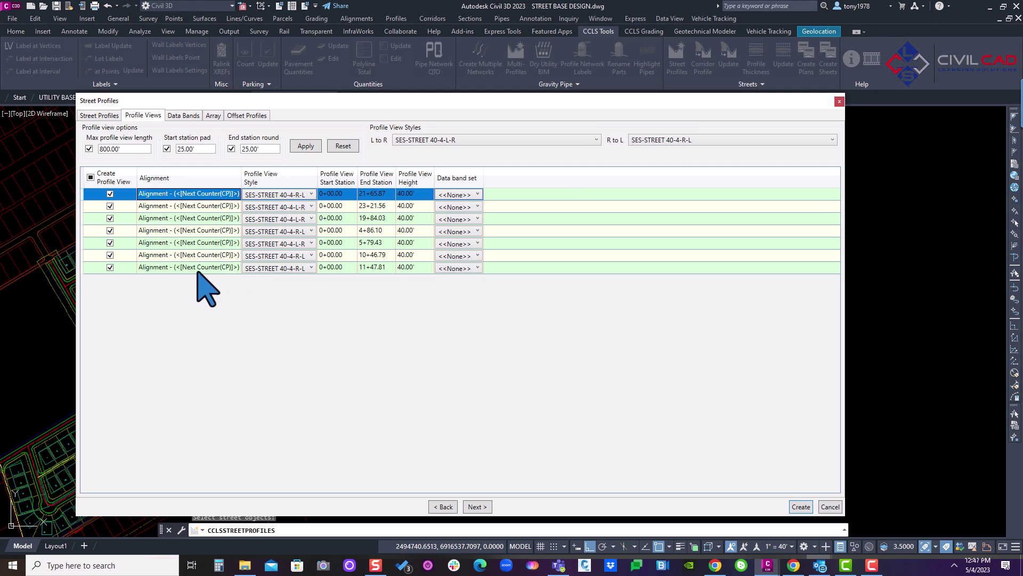
shift+click(198, 269)
click(462, 195)
click(462, 251)
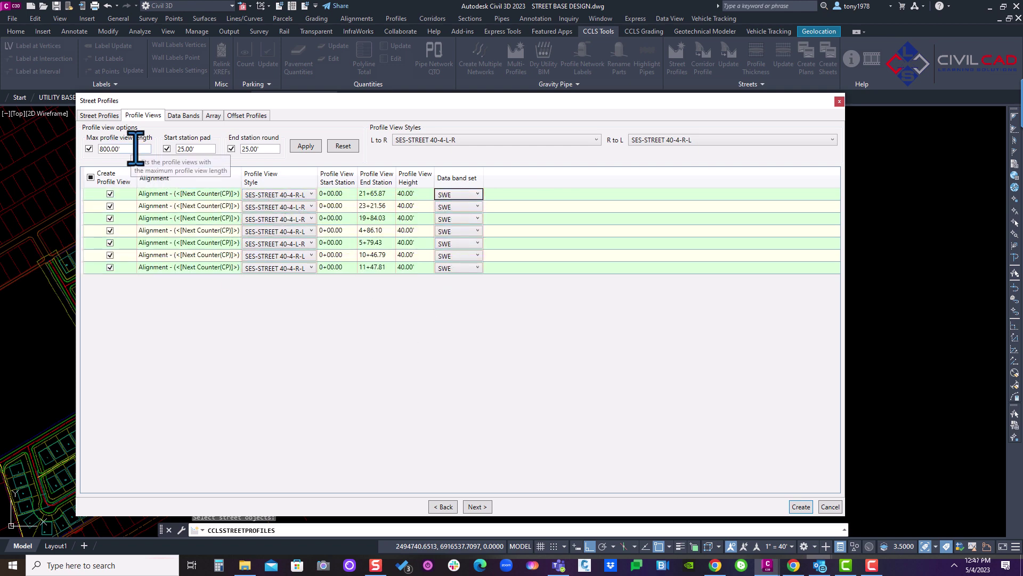
click(129, 150)
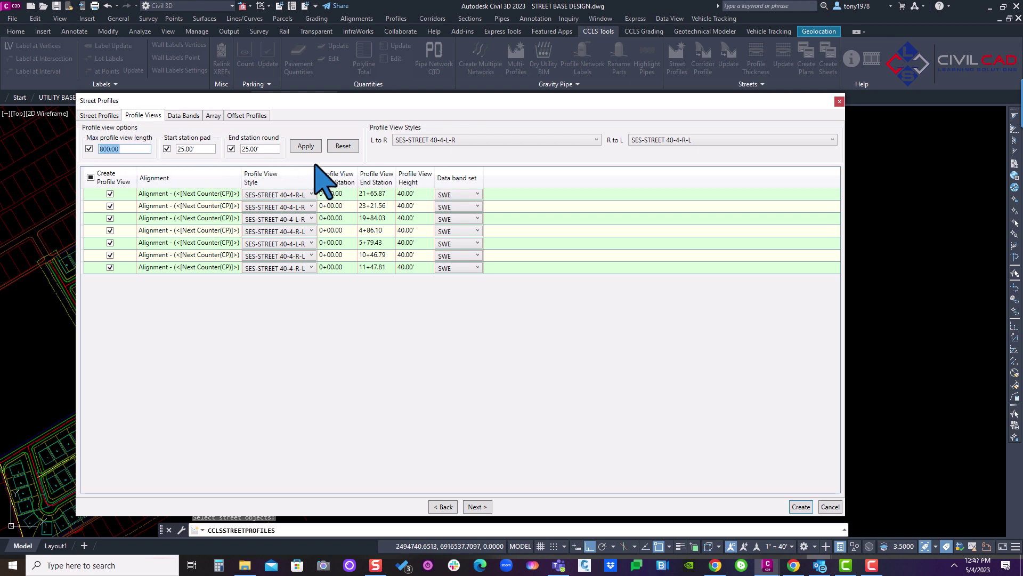
click(308, 150)
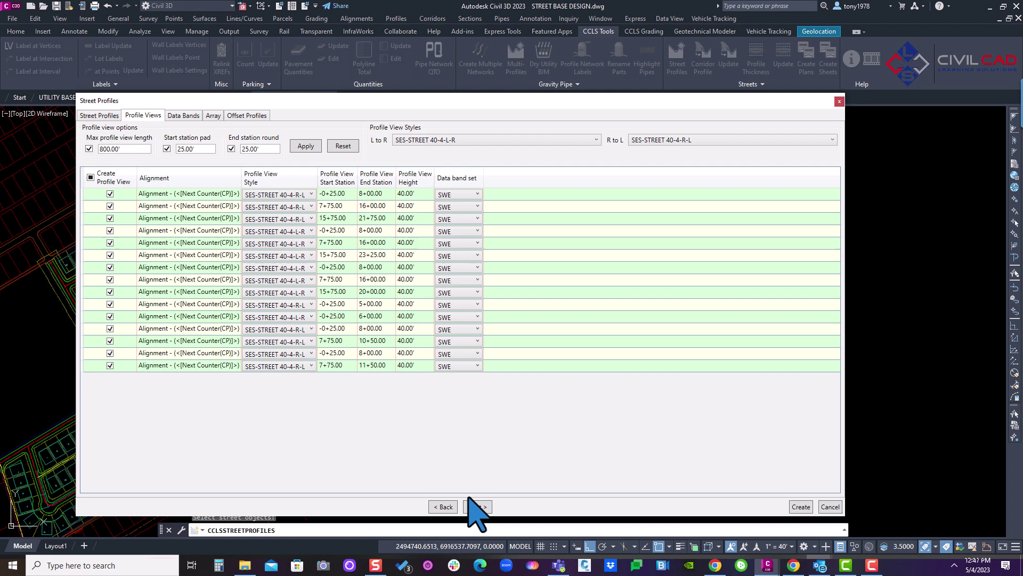
Choose 17-042-EG as the first surface profile for the data bands.
click(478, 508)
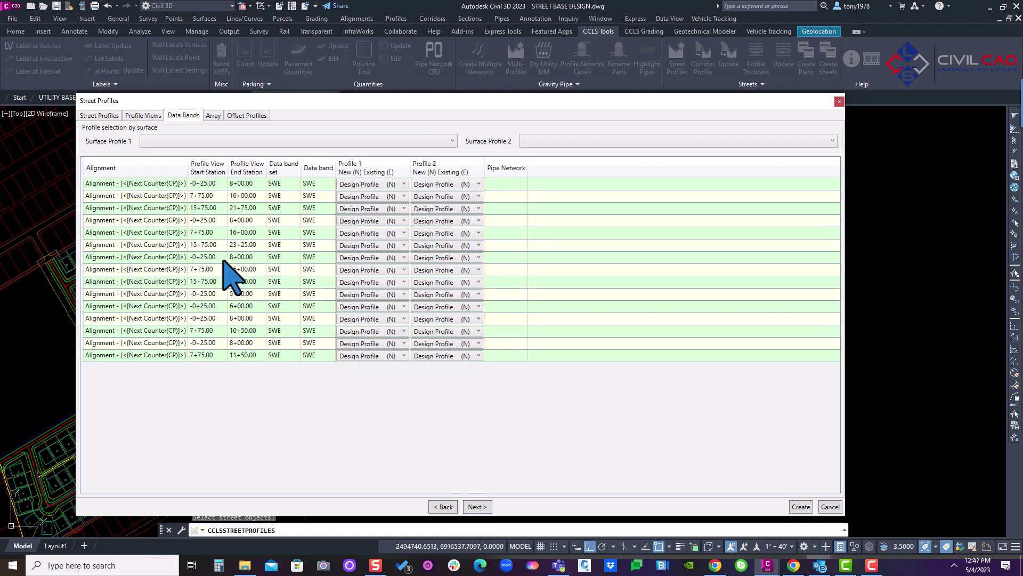
click(160, 142)
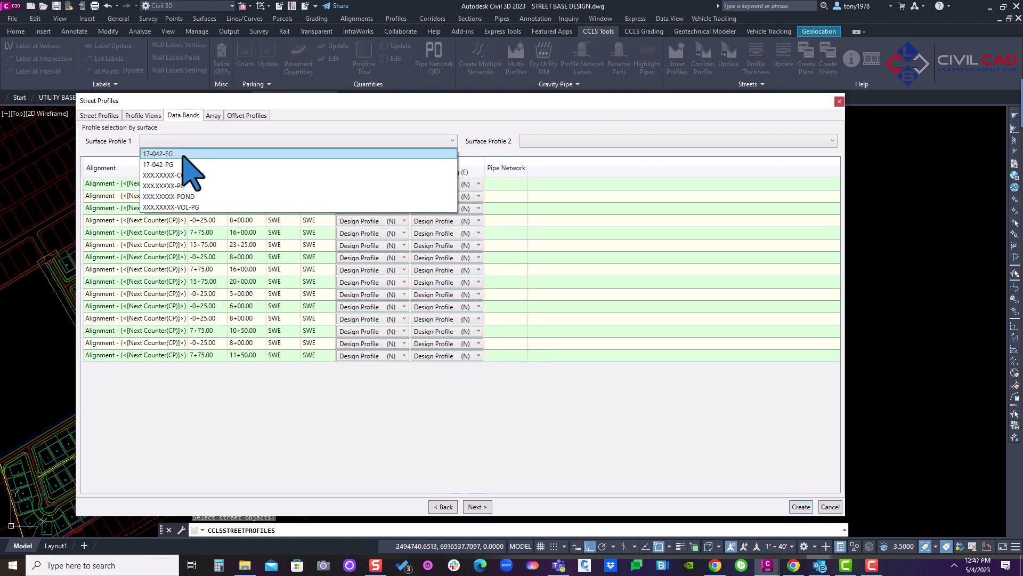
click(171, 154)
Array profile views by columns, save the array settings, and enter offsets -30, 30.
click(476, 508)
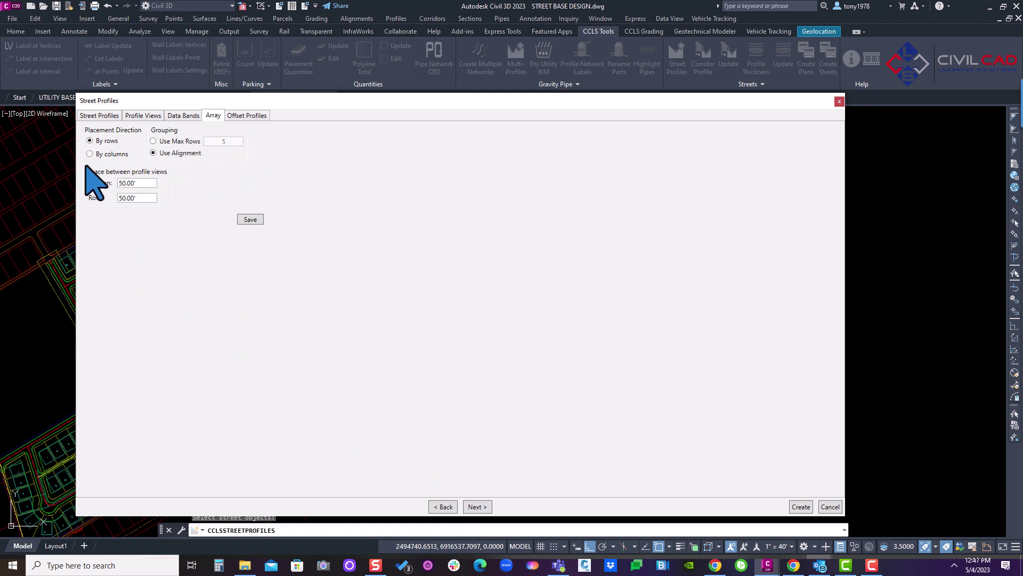
click(90, 154)
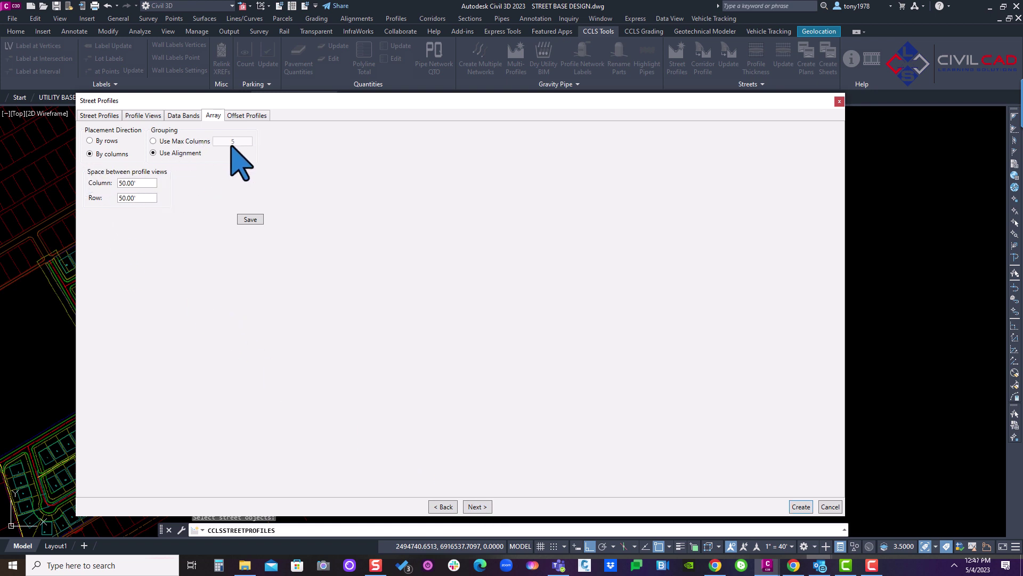
click(250, 219)
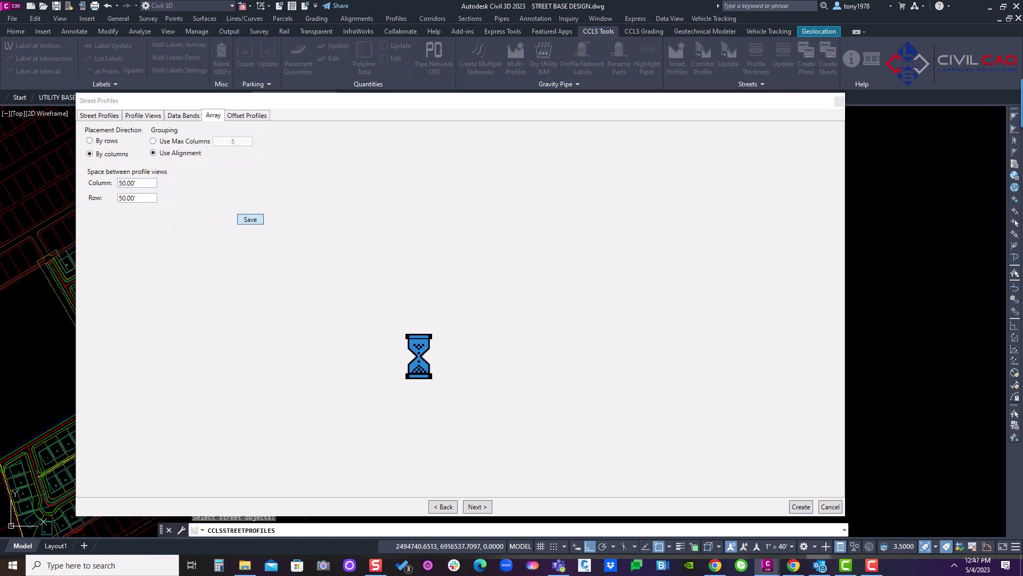
click(577, 282)
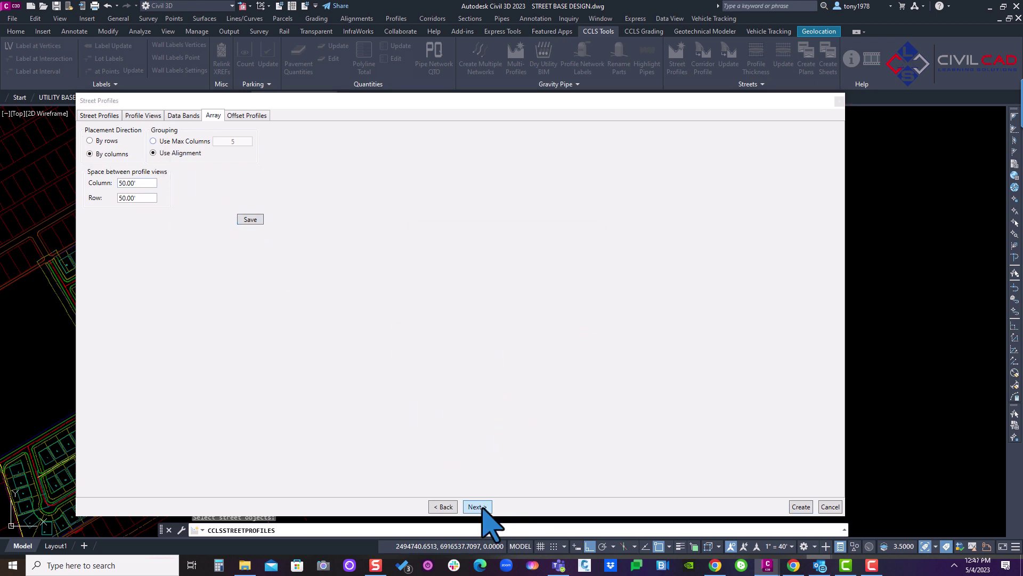
click(477, 507)
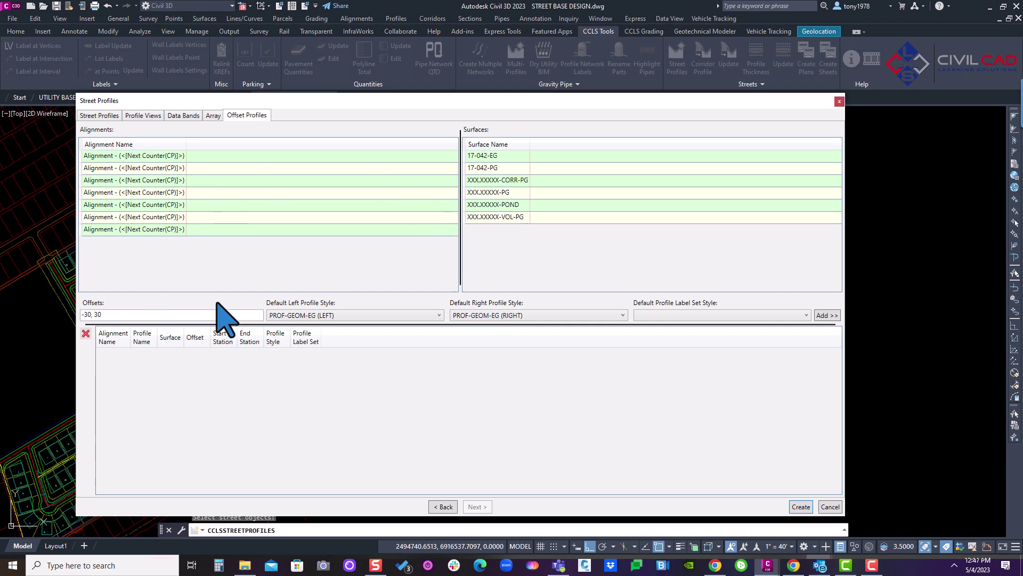
drag(116, 317, 79, 316)
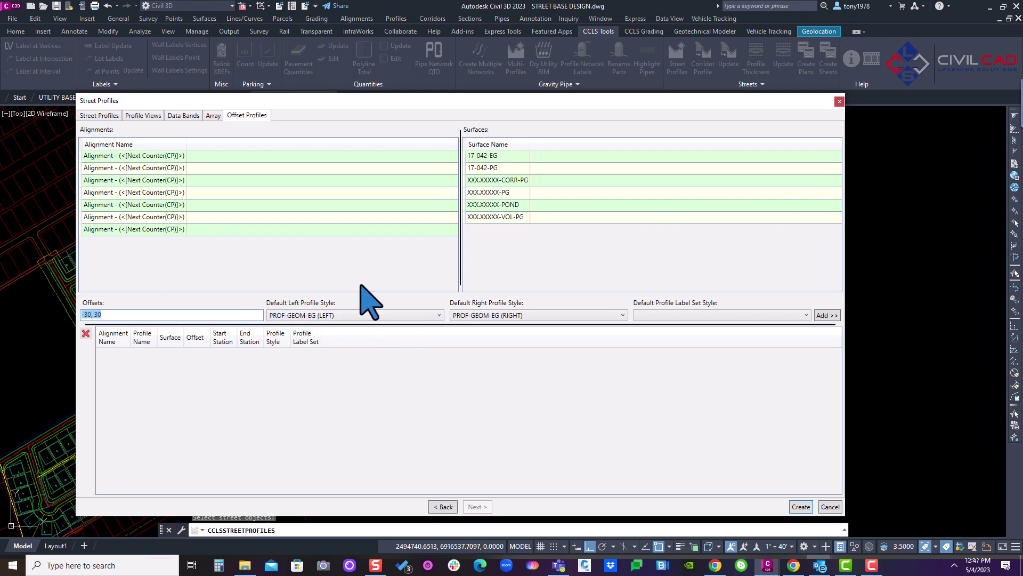
Create the street profiles and place the arrayed profile views at a point beside the plan.
click(800, 507)
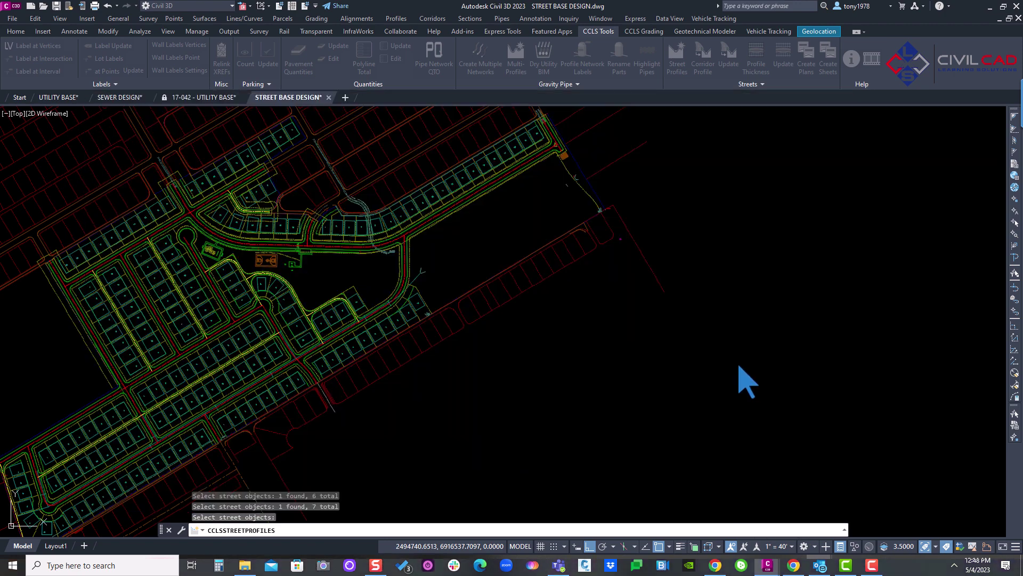
scroll(695, 285, down, 5)
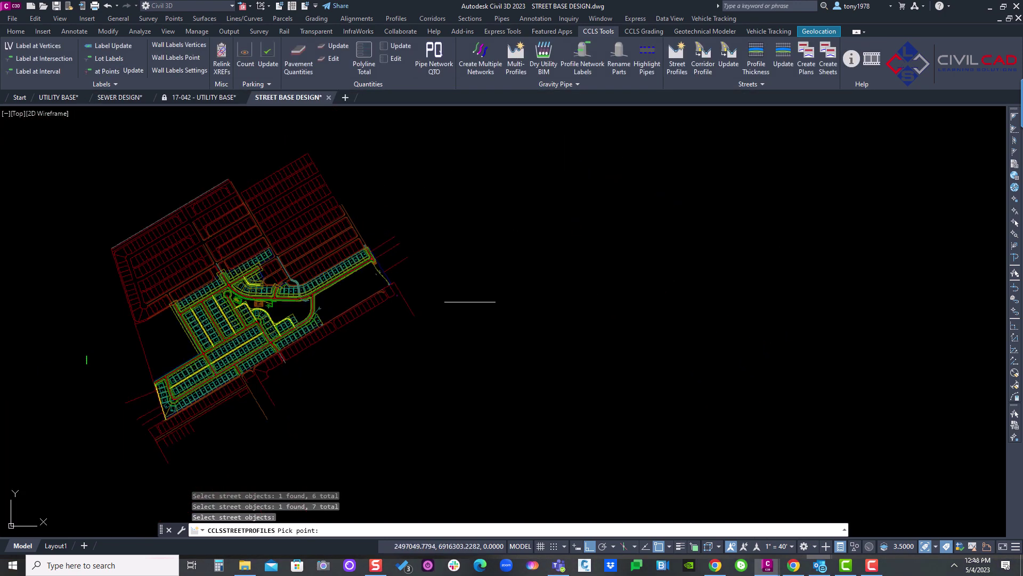
key(Return)
click(86, 360)
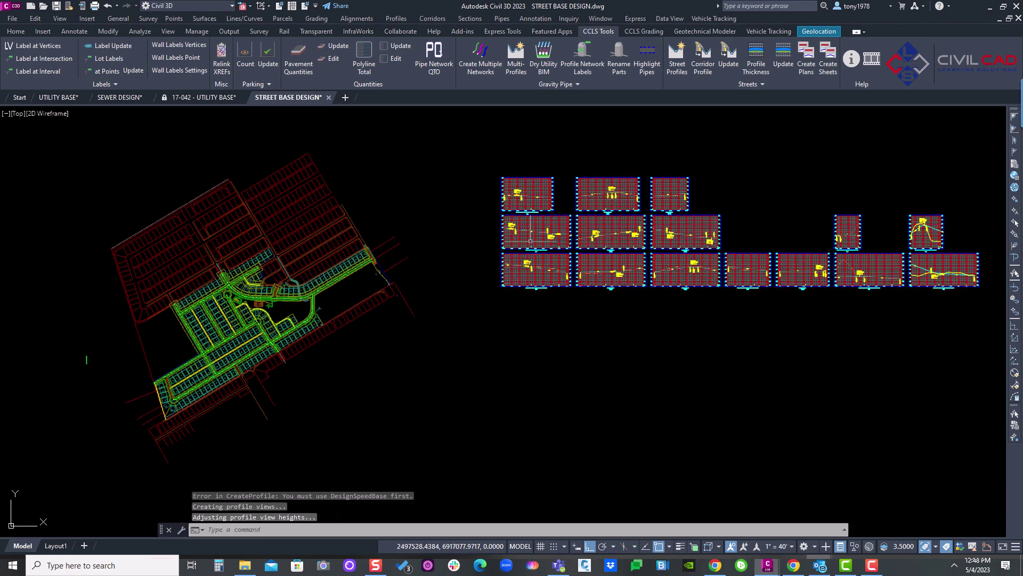
scroll(530, 241, up, 8)
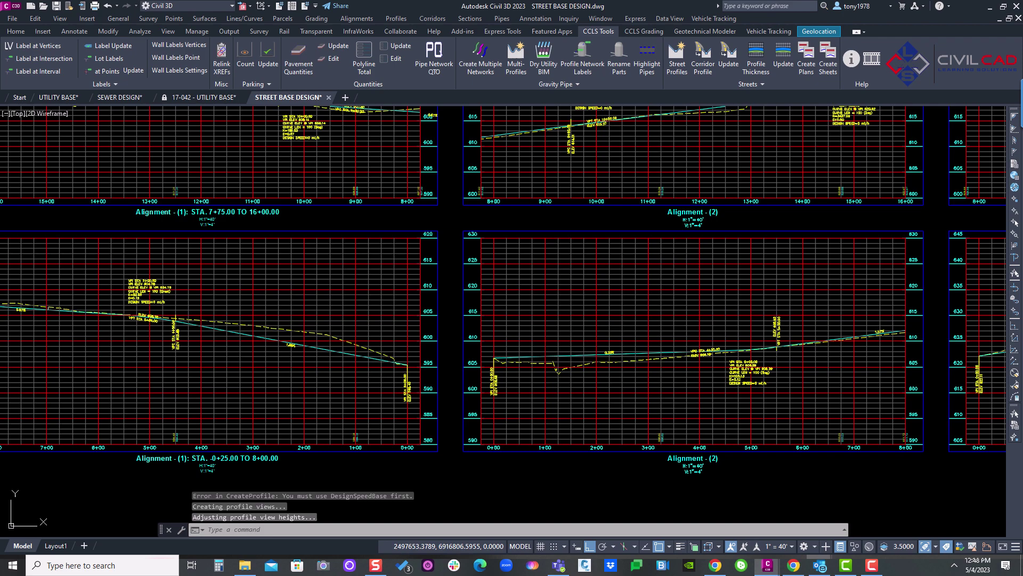
middle_drag(555, 354, 436, 431)
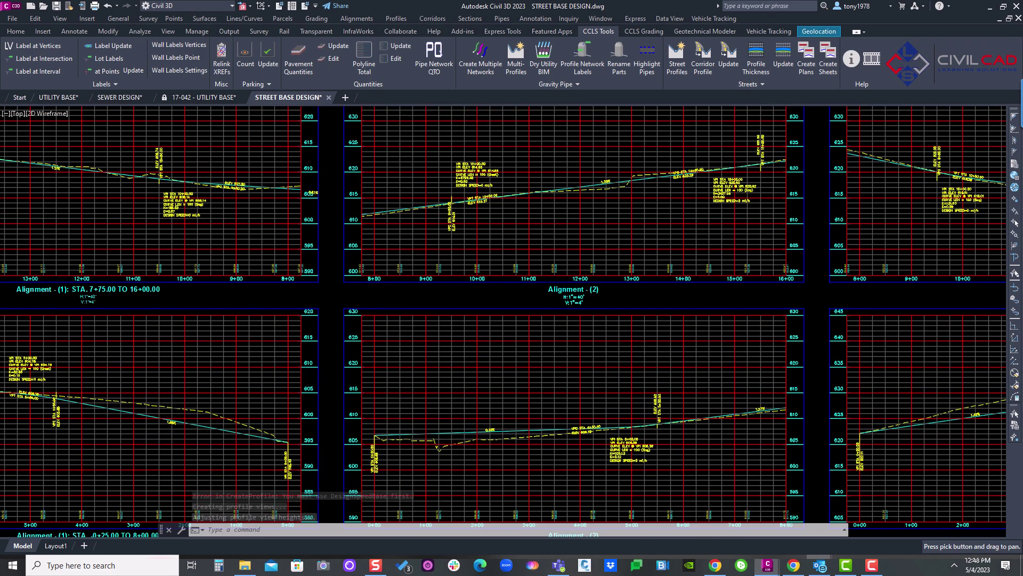
scroll(584, 288, down, 5)
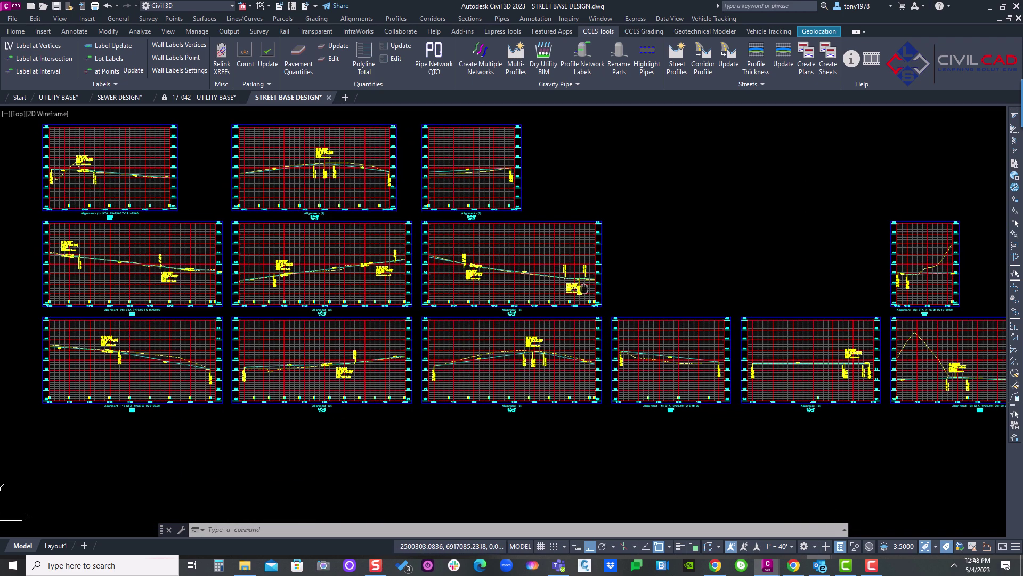
scroll(583, 288, down, 2)
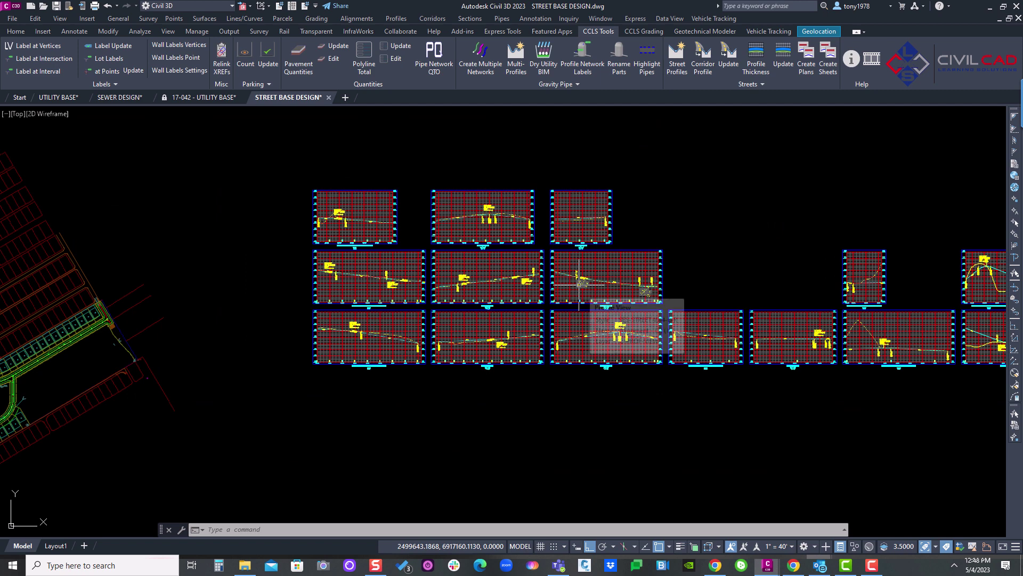
middle_drag(690, 225, 563, 210)
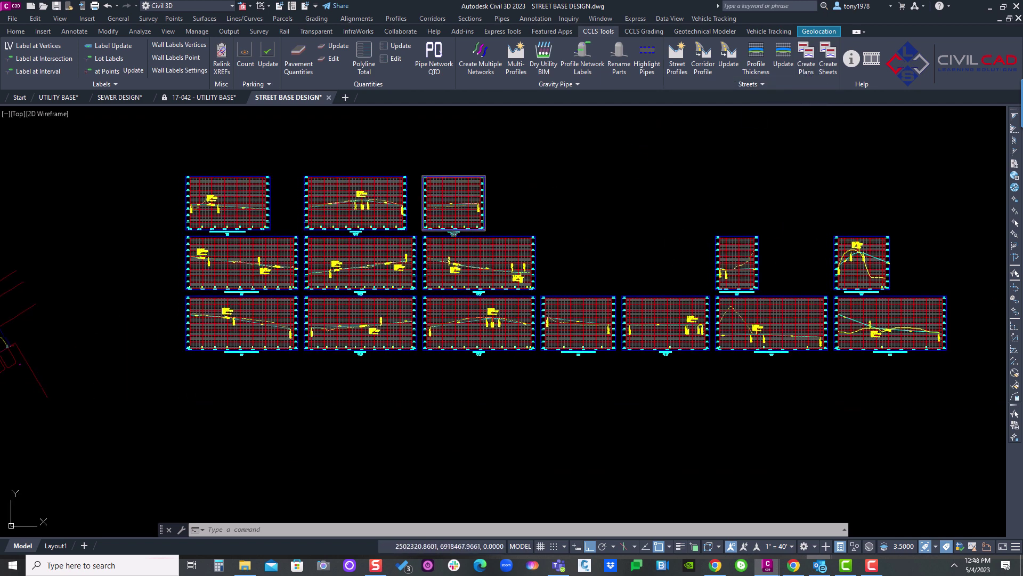
Start Create Plans and include Alignments (1) through (7).
click(806, 61)
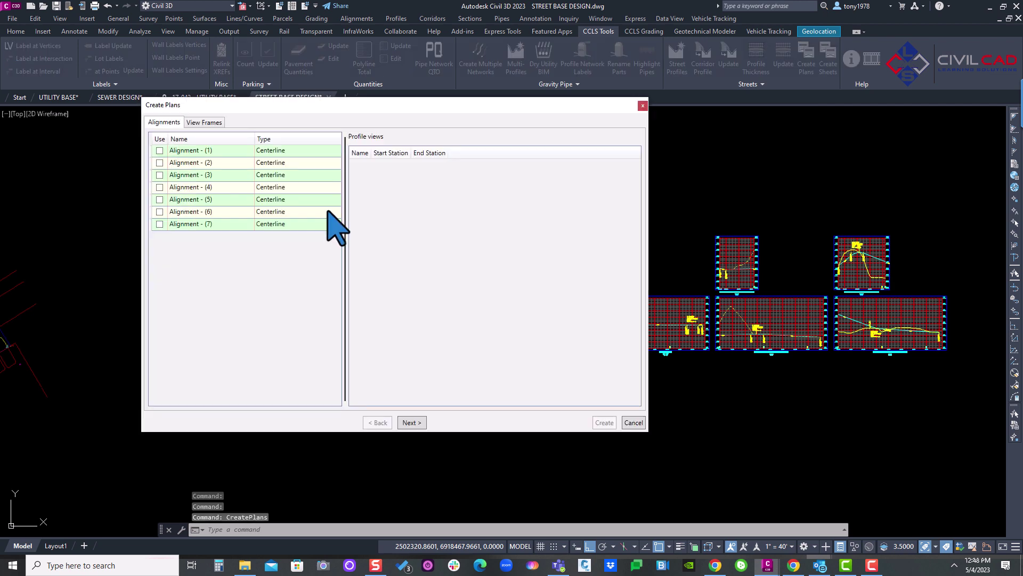
click(160, 150)
click(159, 162)
drag(160, 176, 163, 188)
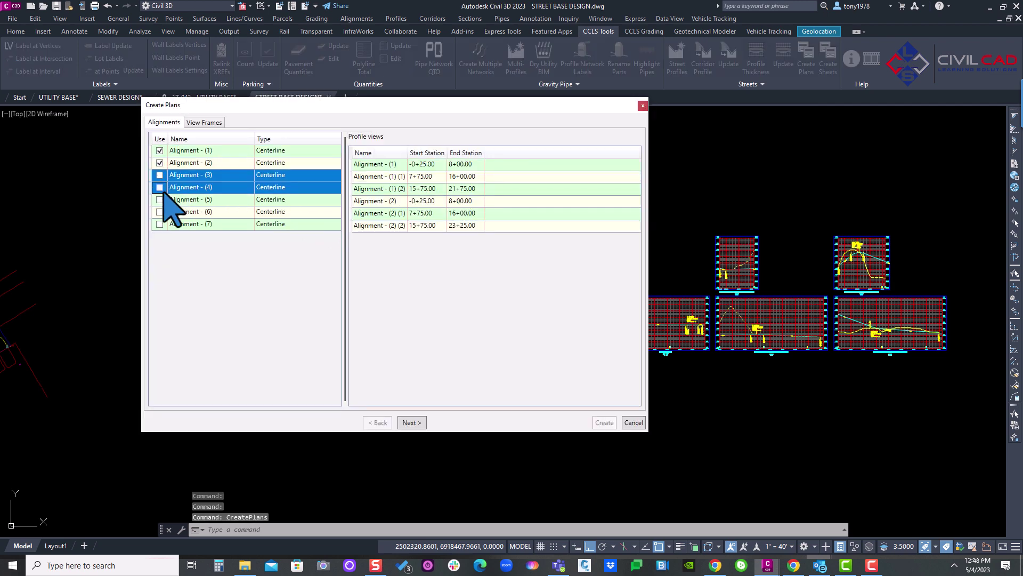
click(159, 175)
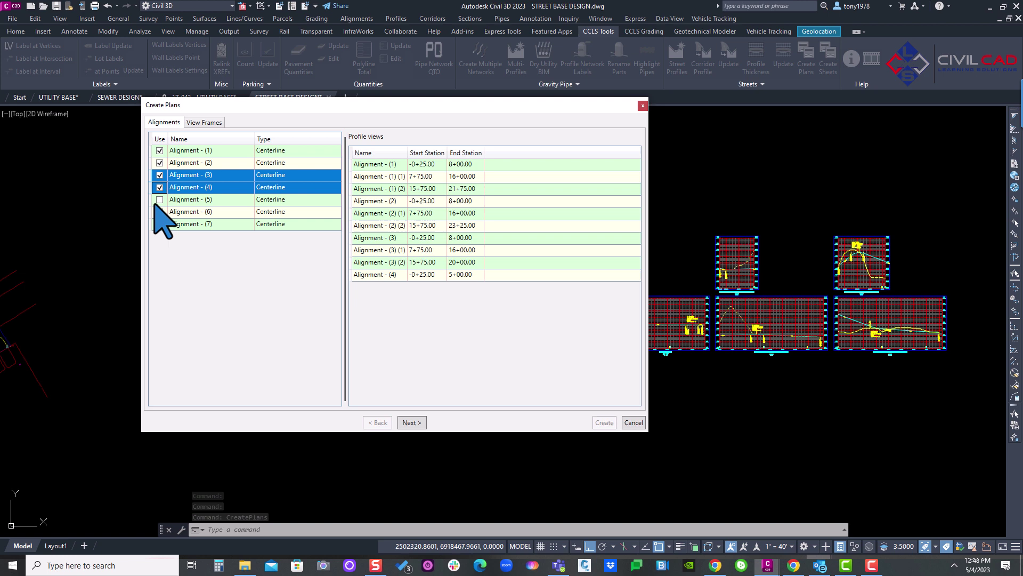
click(157, 200)
click(159, 212)
click(160, 200)
click(159, 224)
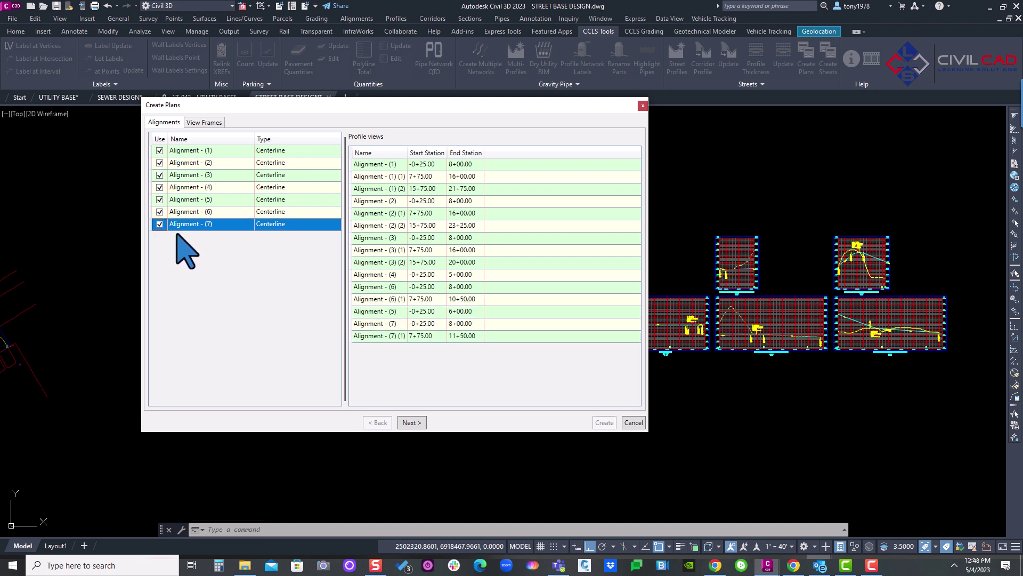
Generate the plan view frames along the streets with 25.00' padding.
click(411, 423)
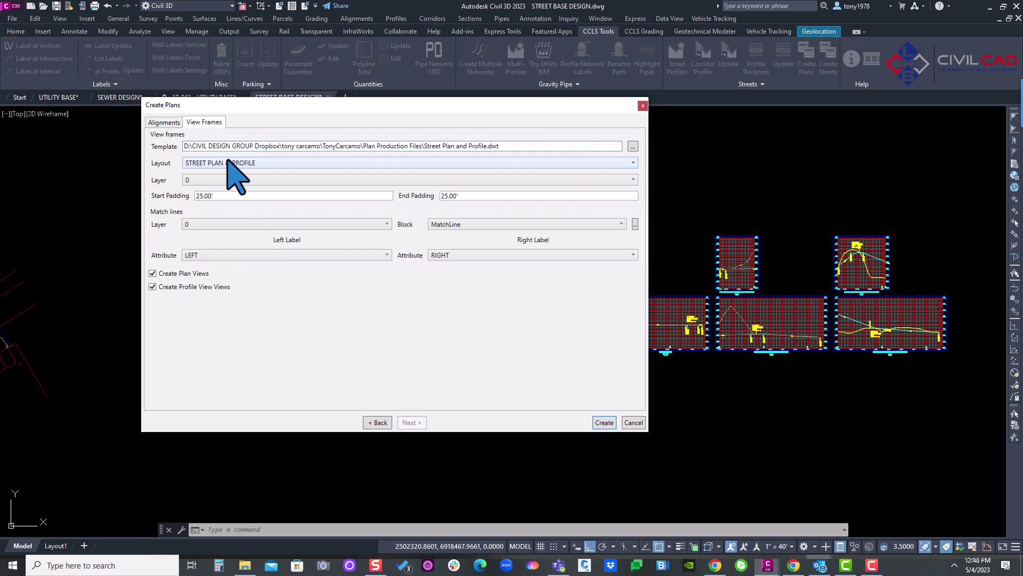
click(604, 422)
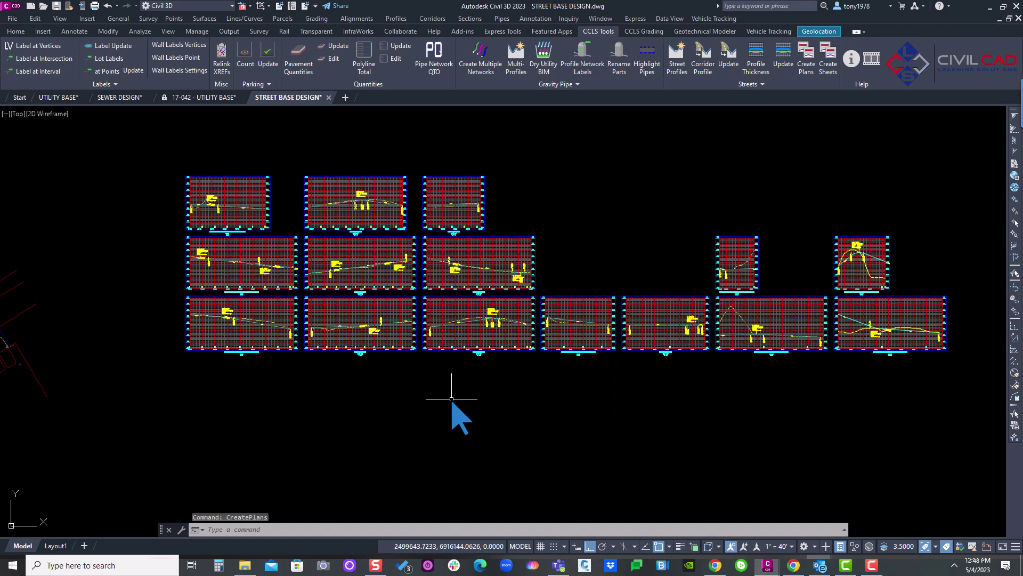
scroll(452, 398, down, 4)
scroll(410, 359, up, 4)
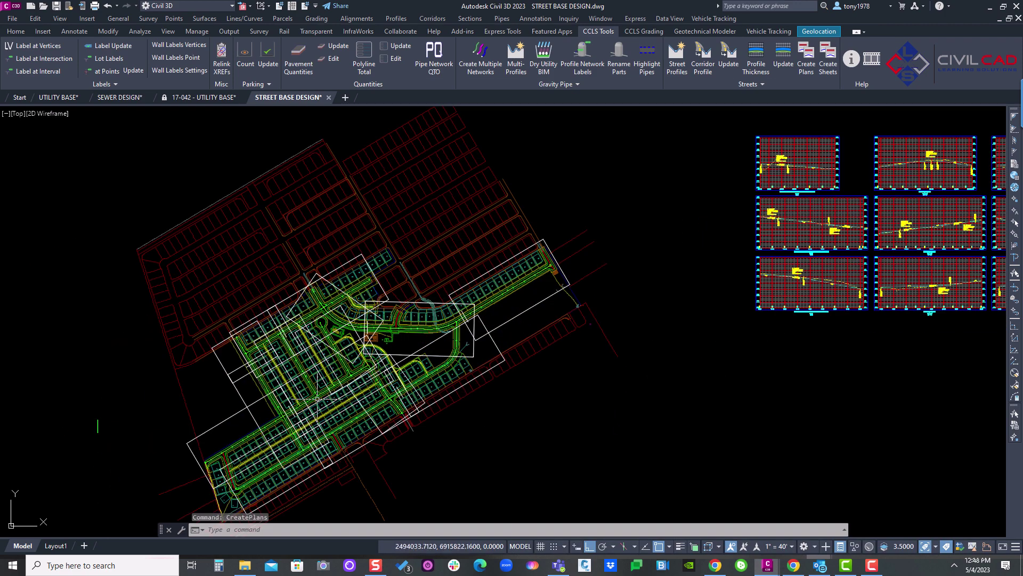
scroll(375, 368, down, 3)
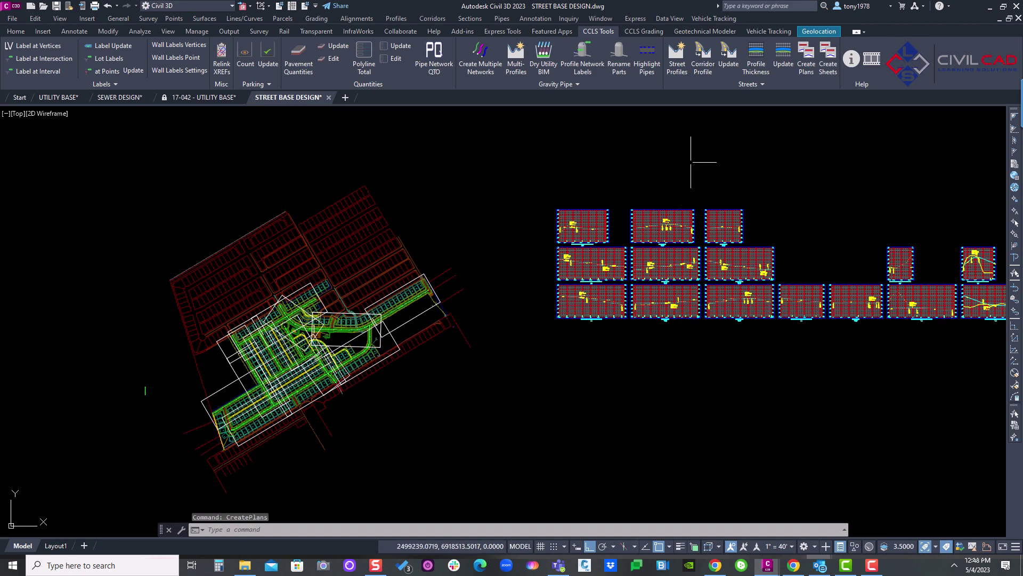
Generate the plan and profile sheet drawings with 1 layout per plan sheet in the Presentaton folder.
click(827, 64)
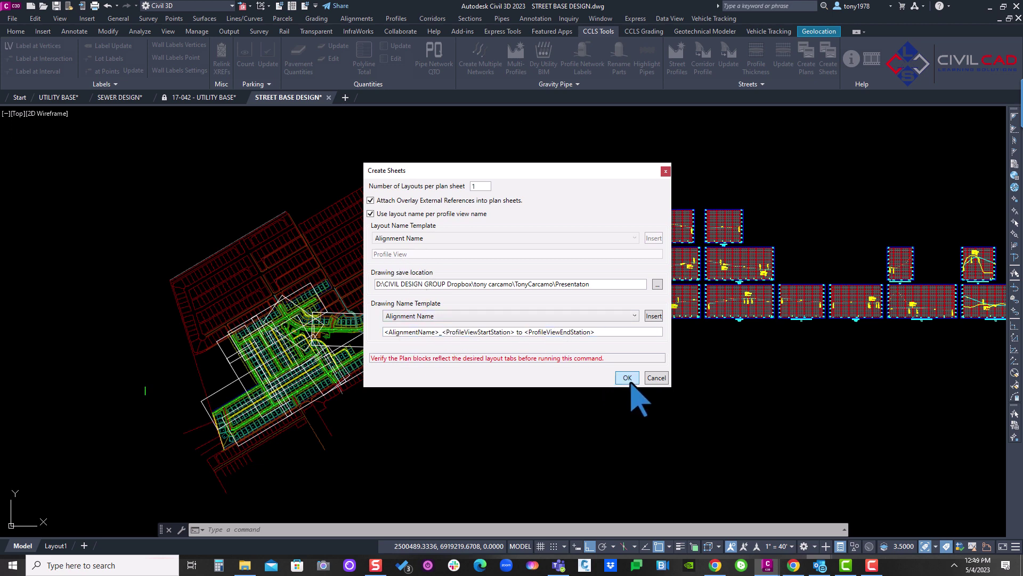
double_click(474, 186)
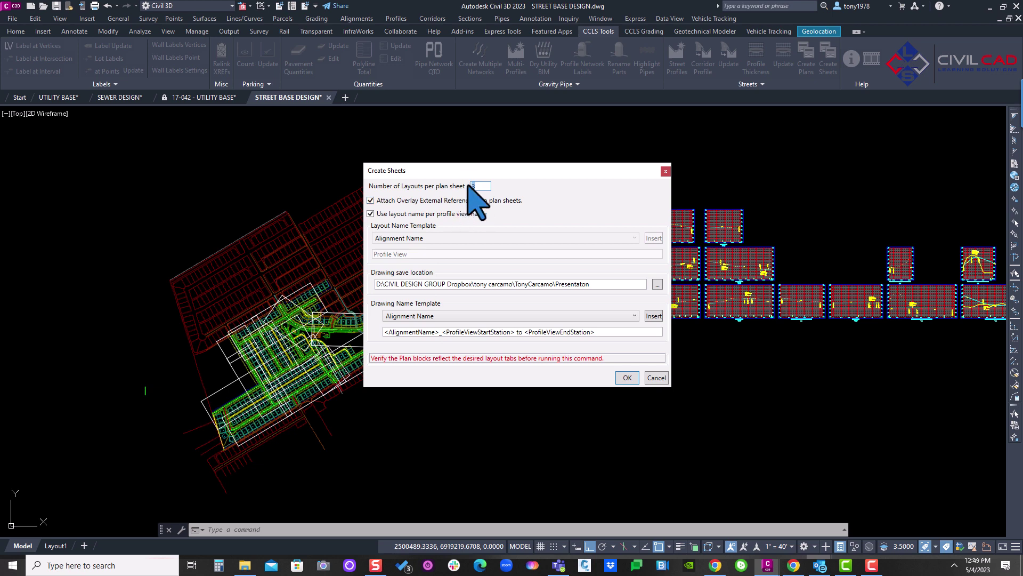
click(619, 378)
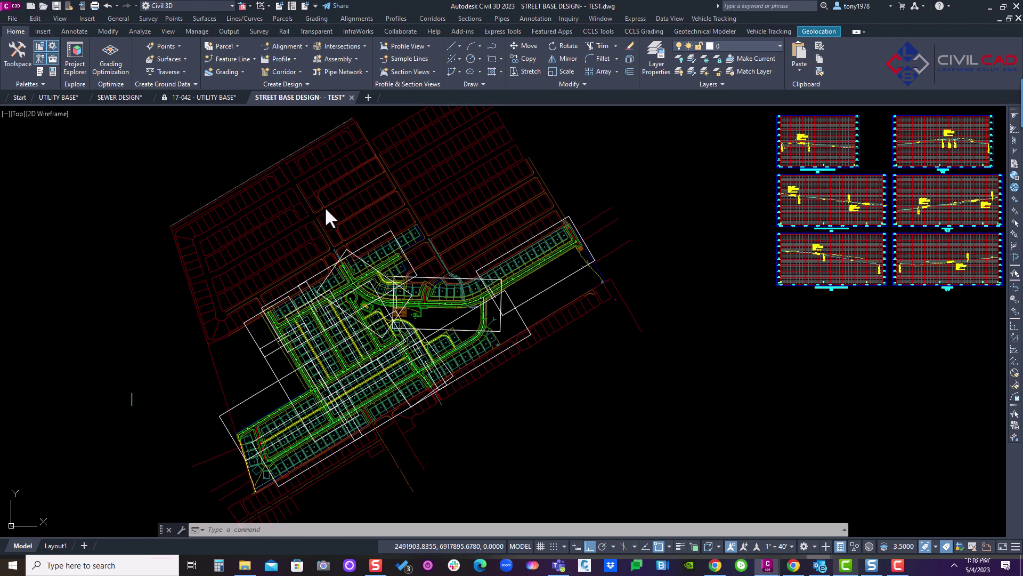
Open Alignment - (3)_15+75.00 to 2,0+00.00.dwg from the Presentaton folder.
key(ctrl+o)
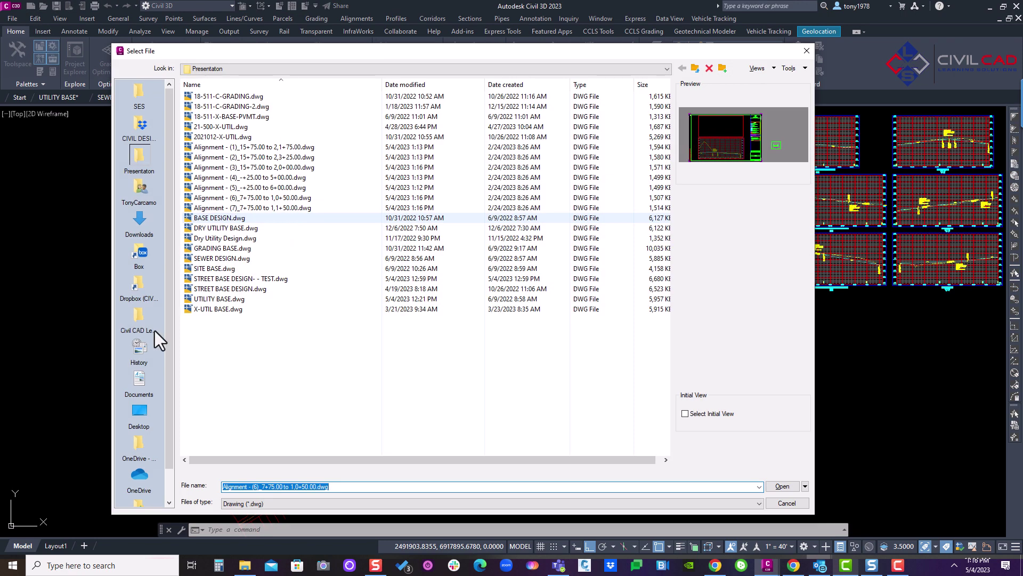
click(254, 166)
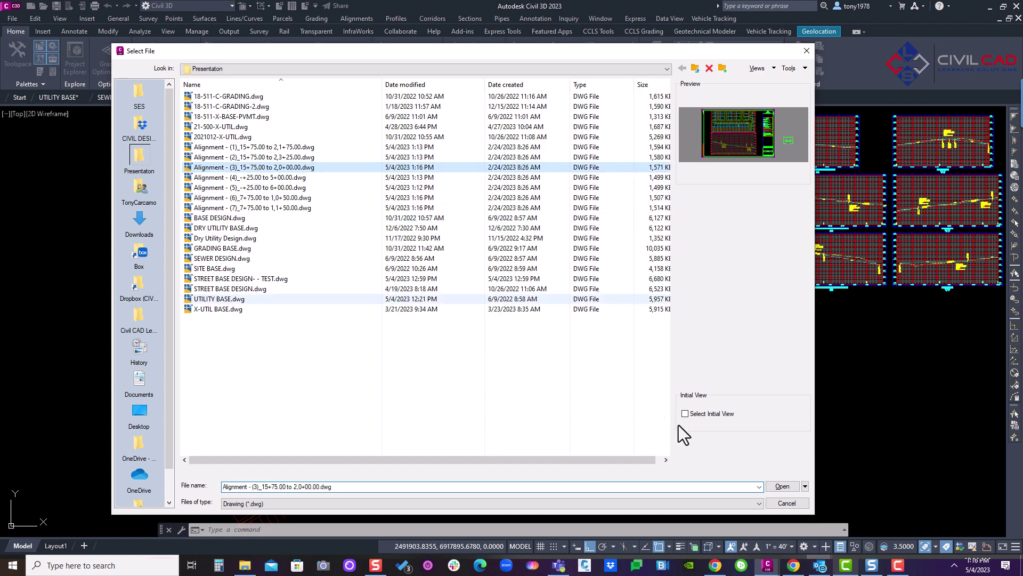
click(771, 486)
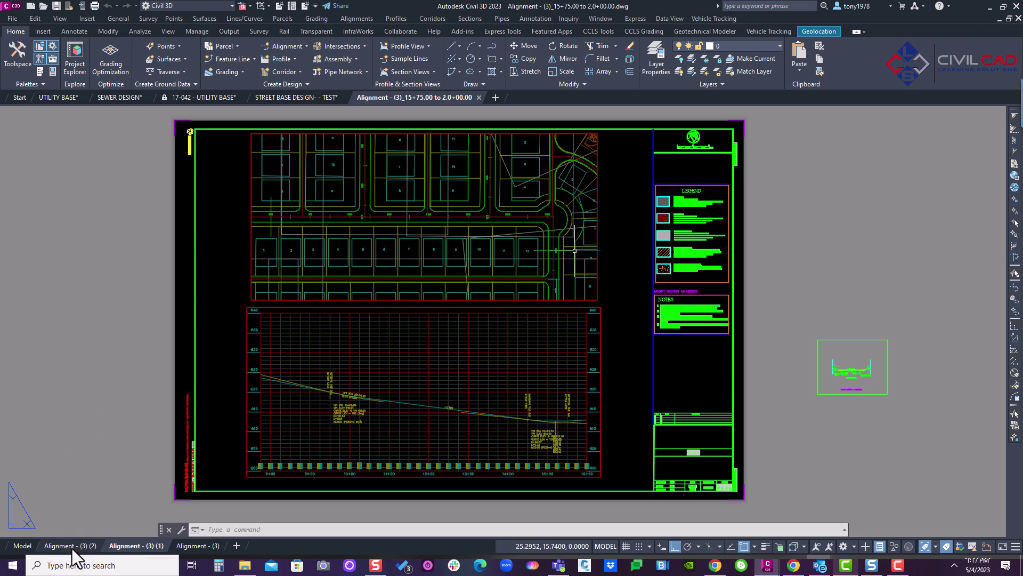
Switch to the Alignment - (3) (2) layout and centre the sheet in the view.
mouse_move(68, 546)
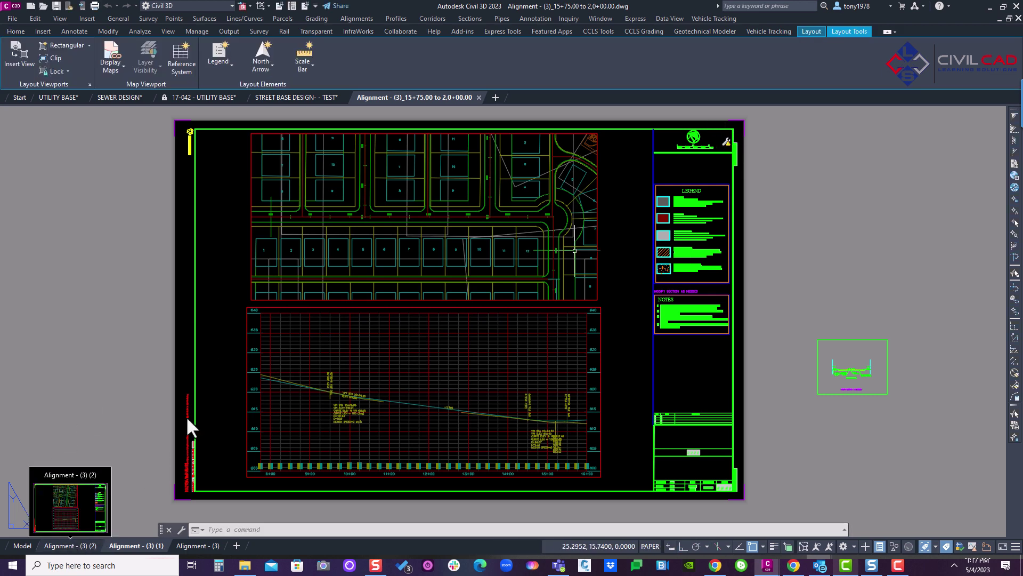
click(70, 545)
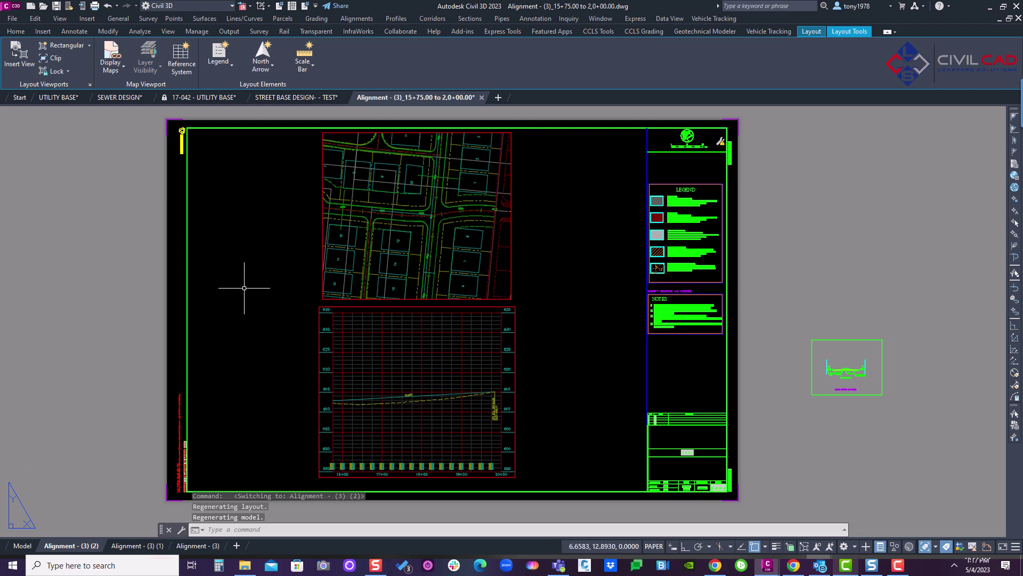
middle_drag(277, 294, 290, 287)
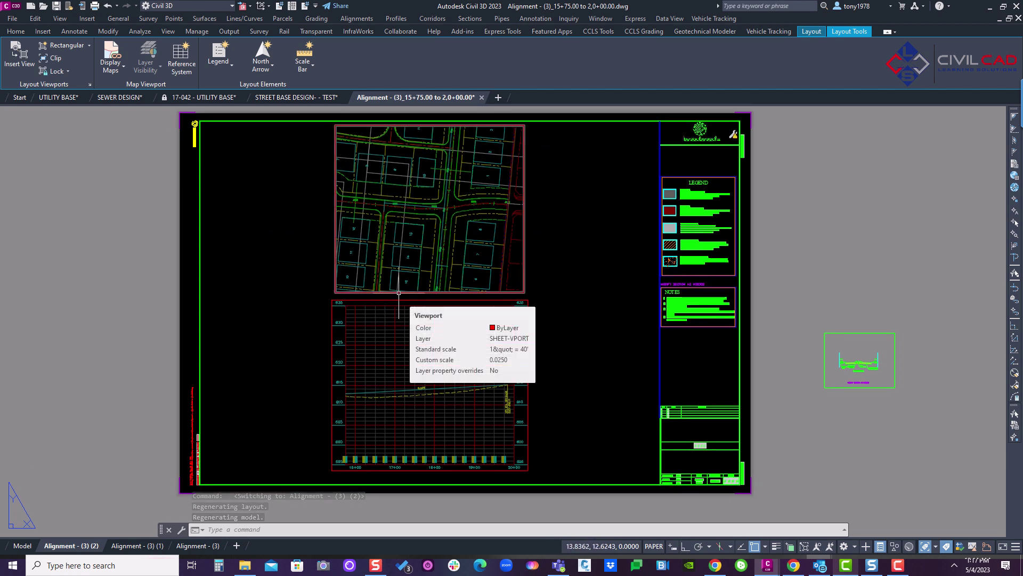
middle_drag(589, 290, 637, 311)
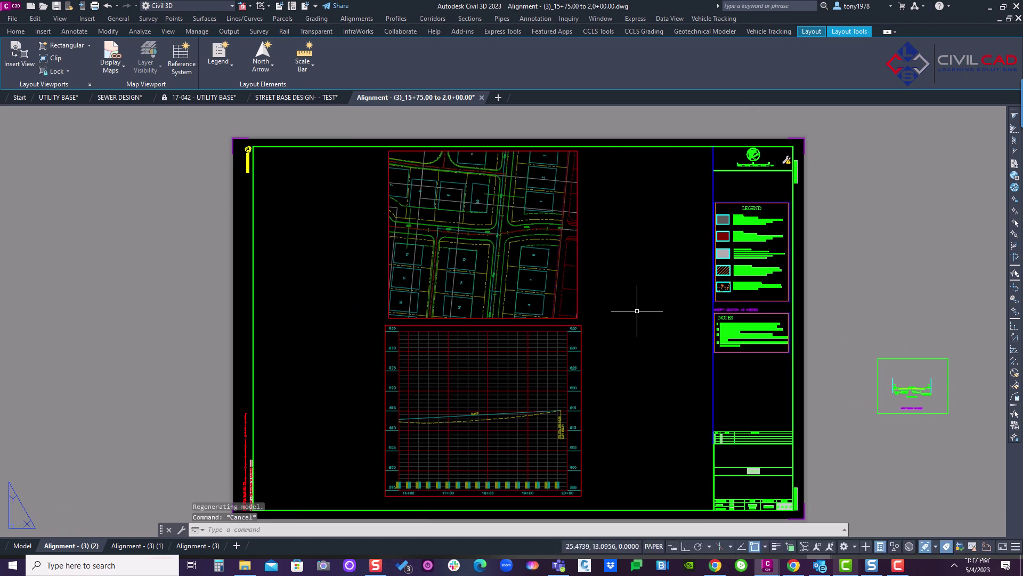